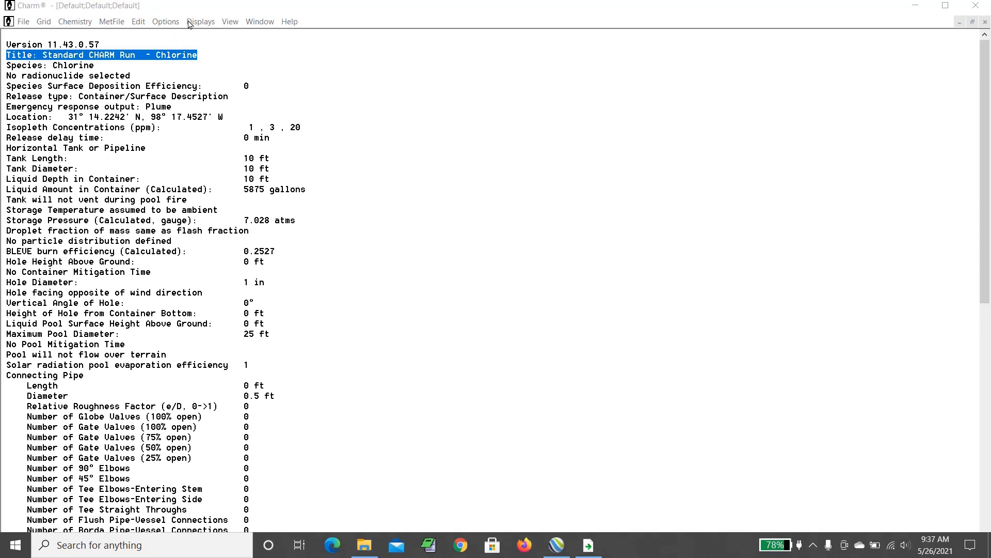
Open the release description input and set the release type to User Specified After-Release Conditions
left_click(170, 26)
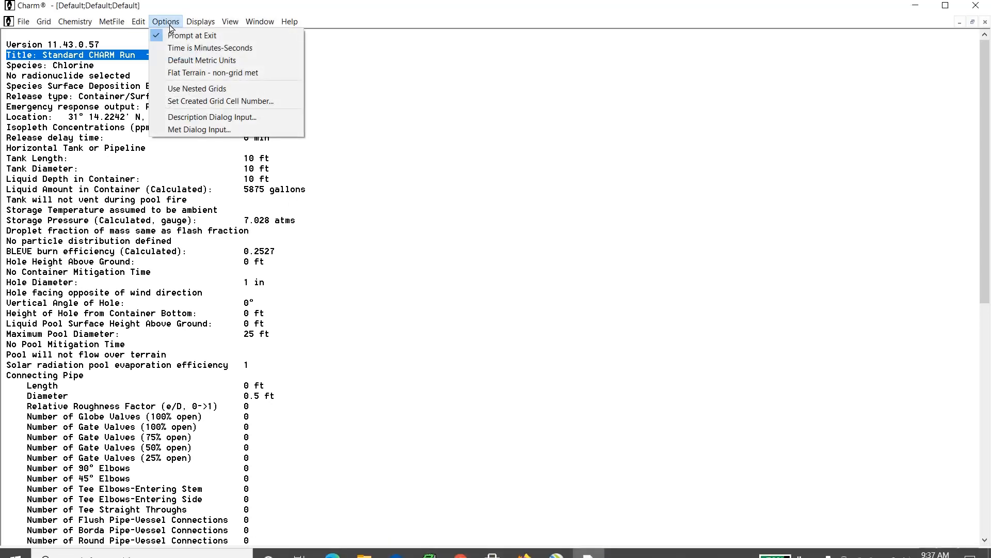
left_click(183, 118)
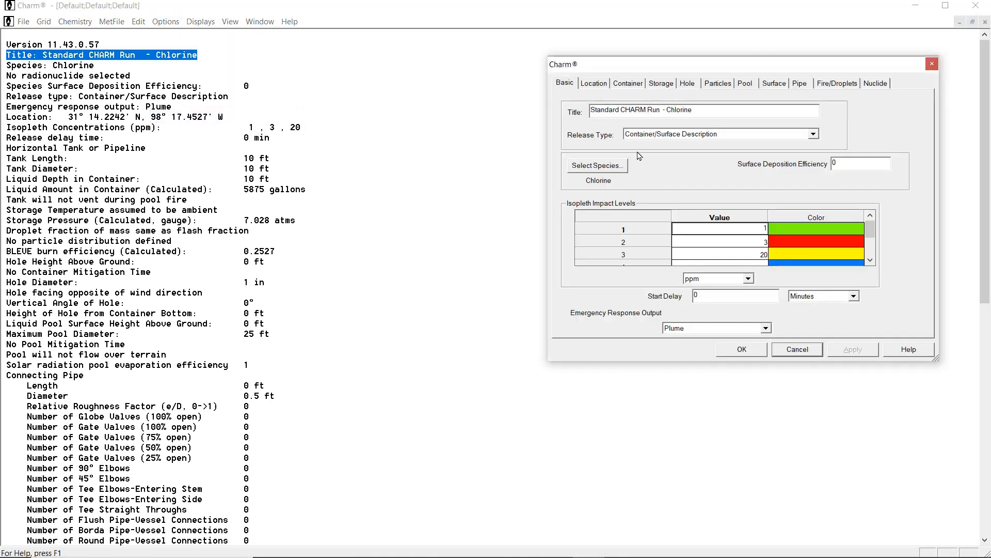
left_click_drag(649, 66, 492, 79)
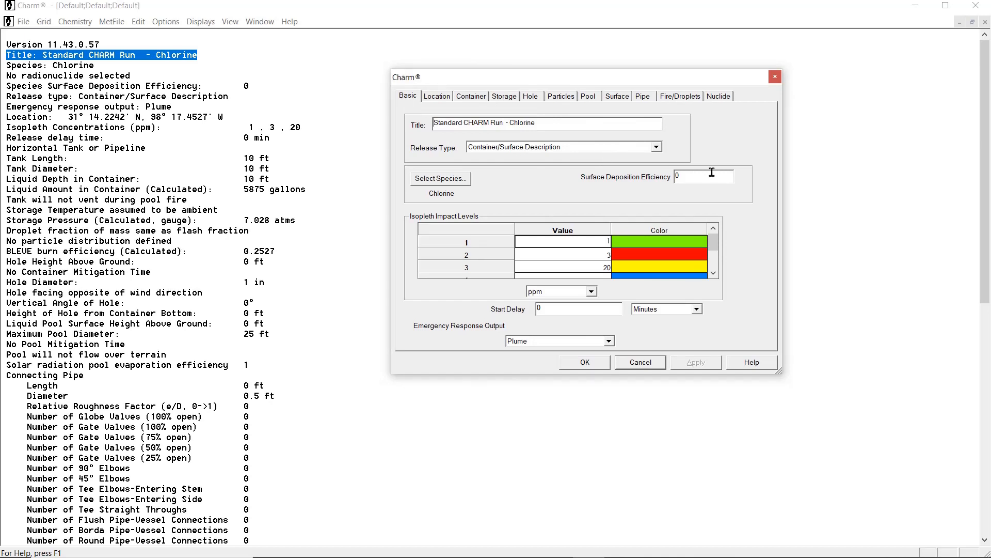
left_click(656, 148)
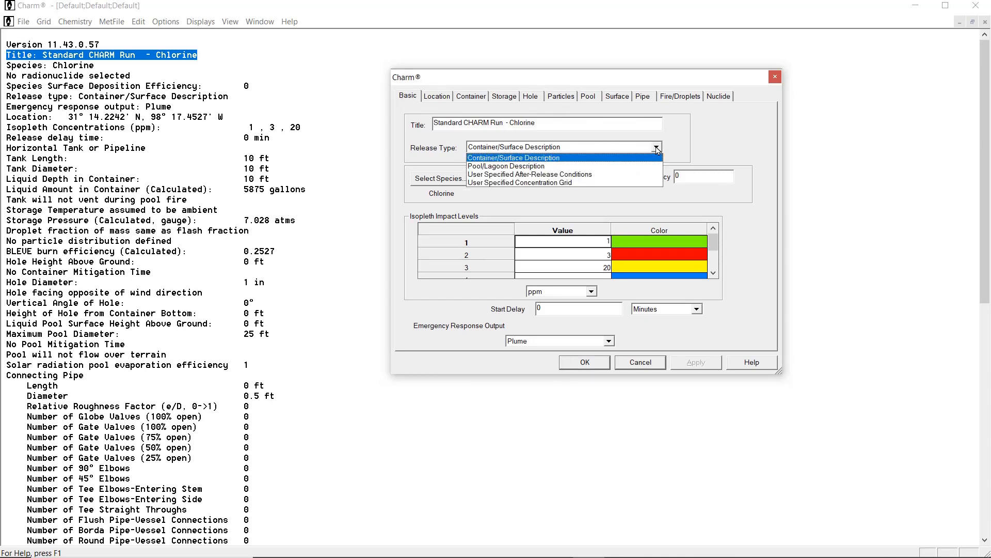
left_click(536, 174)
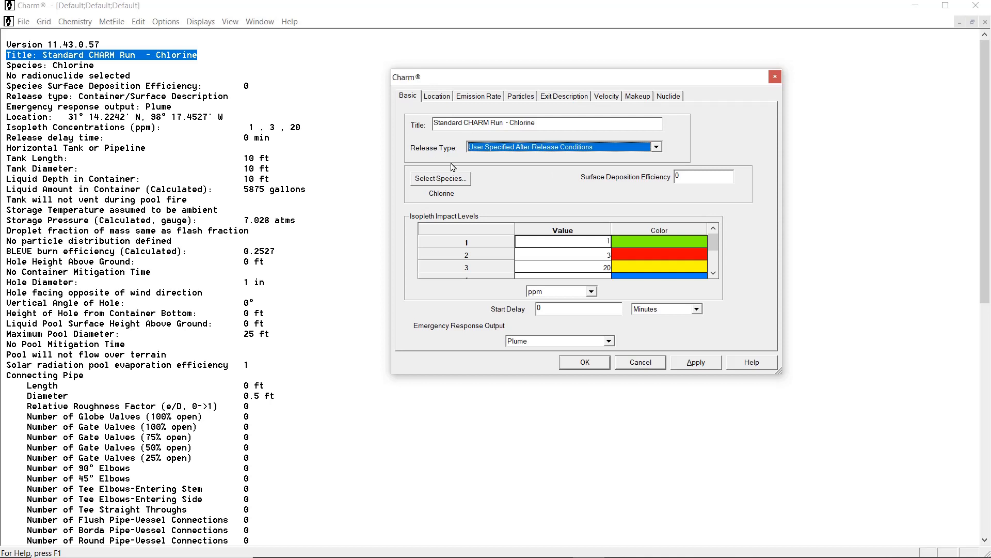
Review the release location and the instantaneous, continuous and user-specified emission rate options, returning to Continuous Release
left_click(440, 98)
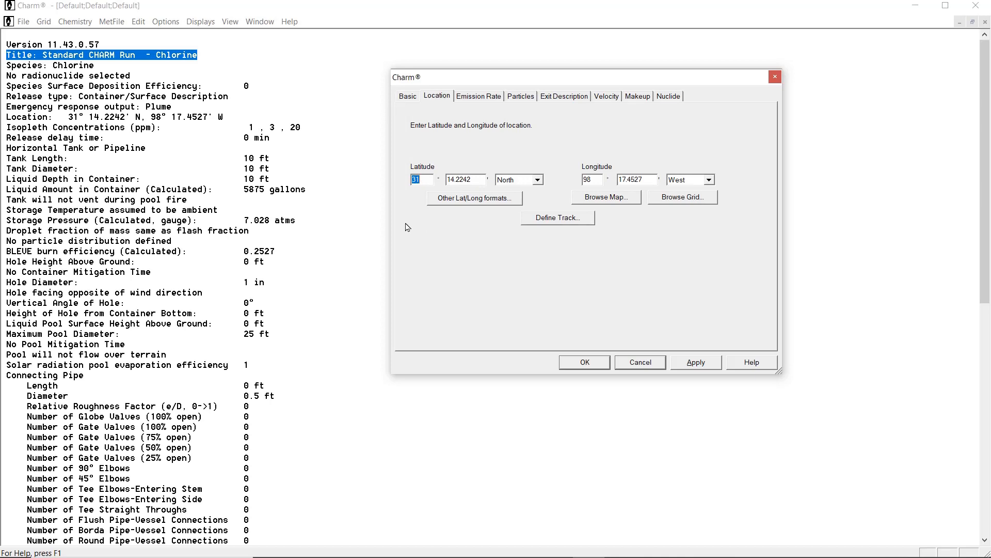
left_click(469, 97)
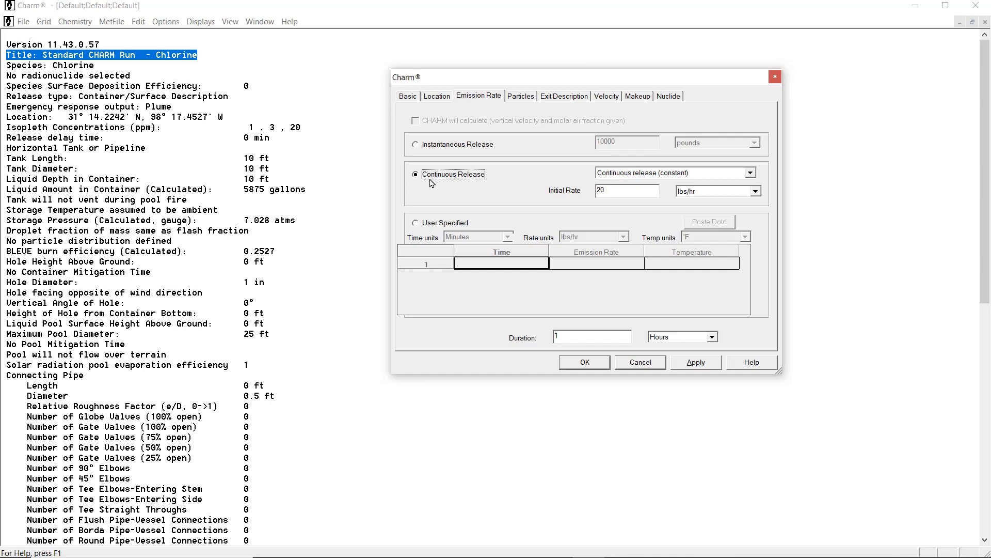
left_click(750, 173)
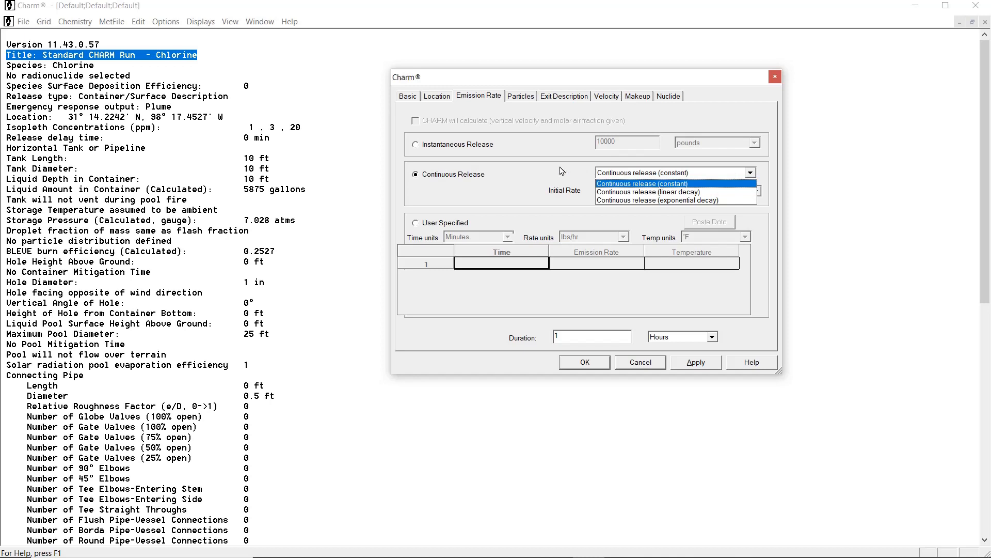
left_click(527, 180)
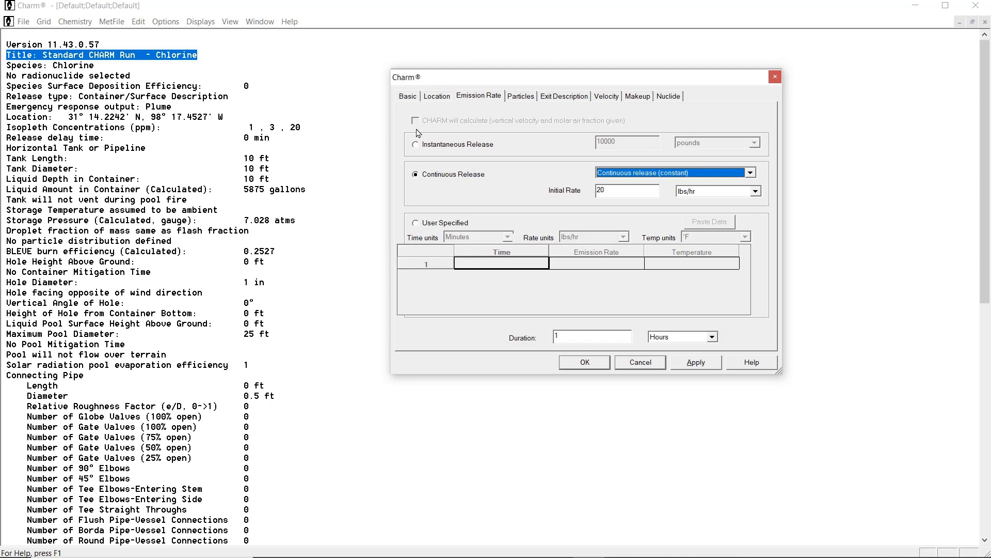
left_click(415, 145)
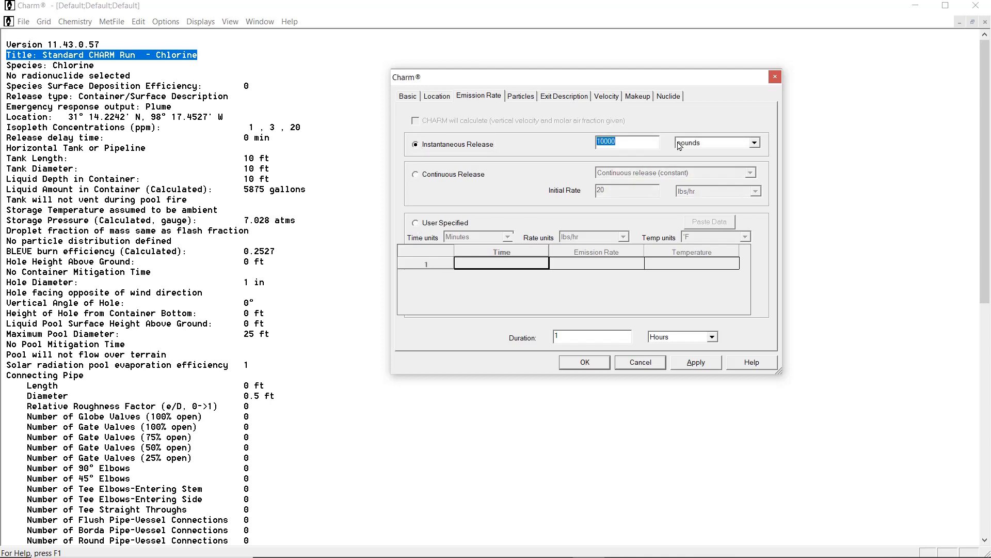
left_click(754, 143)
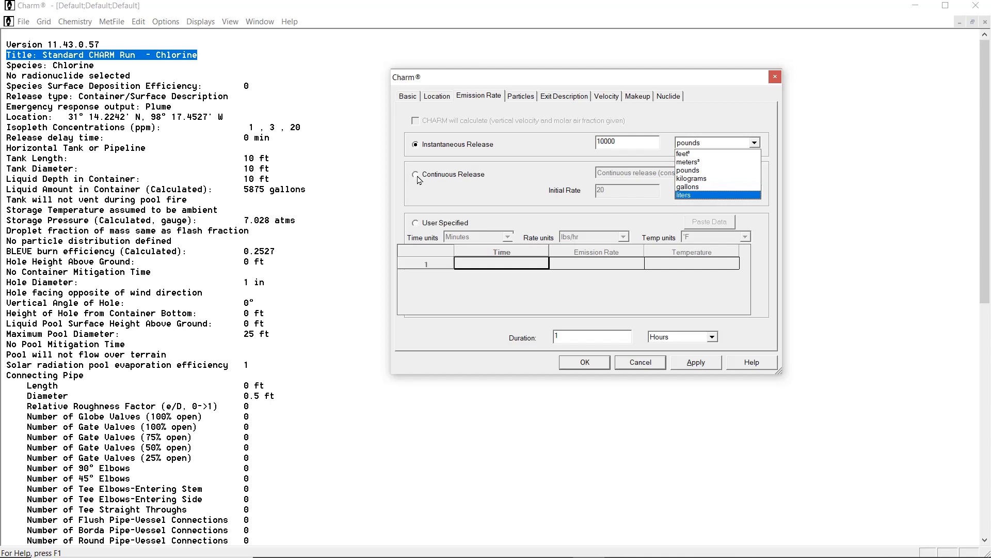
left_click(418, 230)
left_click(418, 229)
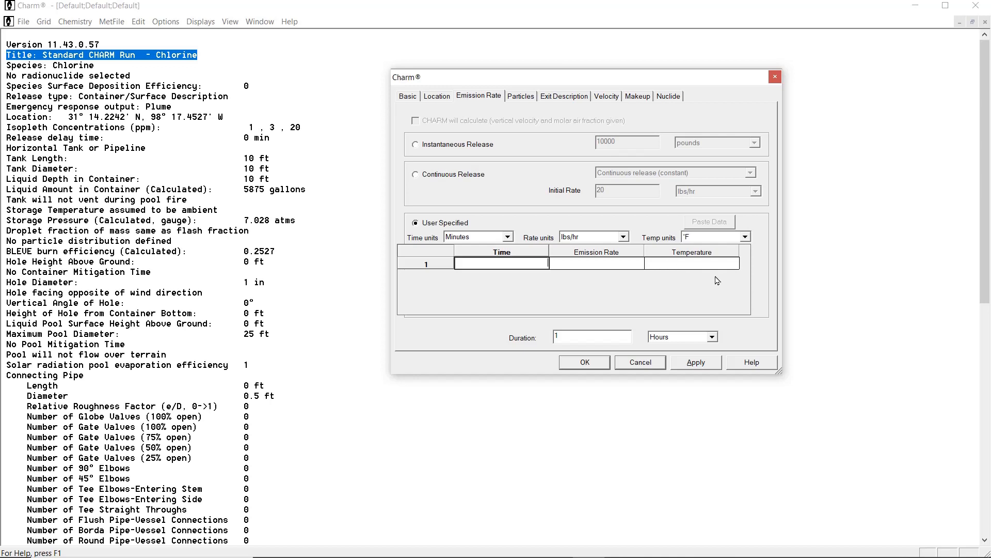
left_click(416, 175)
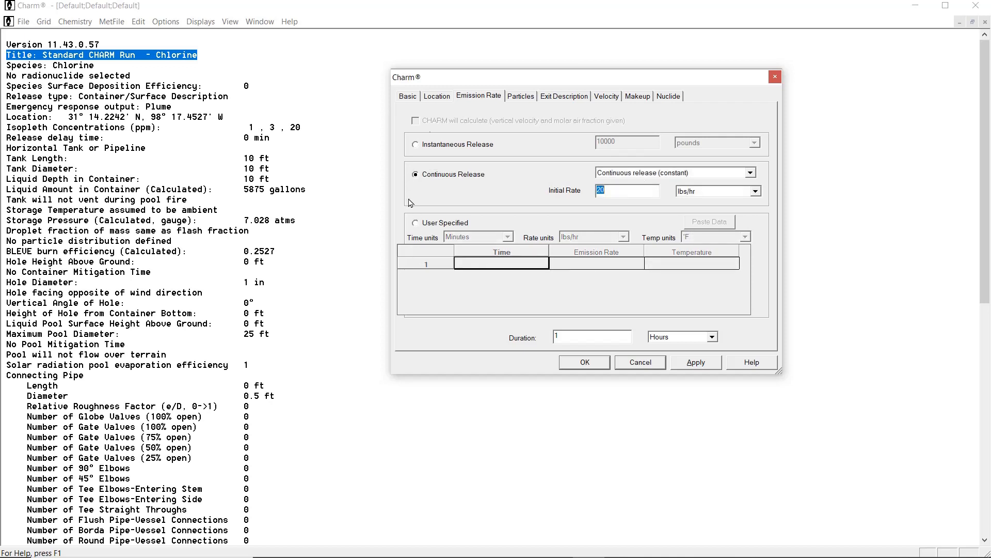
Examine the particle size distribution, exit description, velocity, release state and makeup settings of the release
left_click(521, 97)
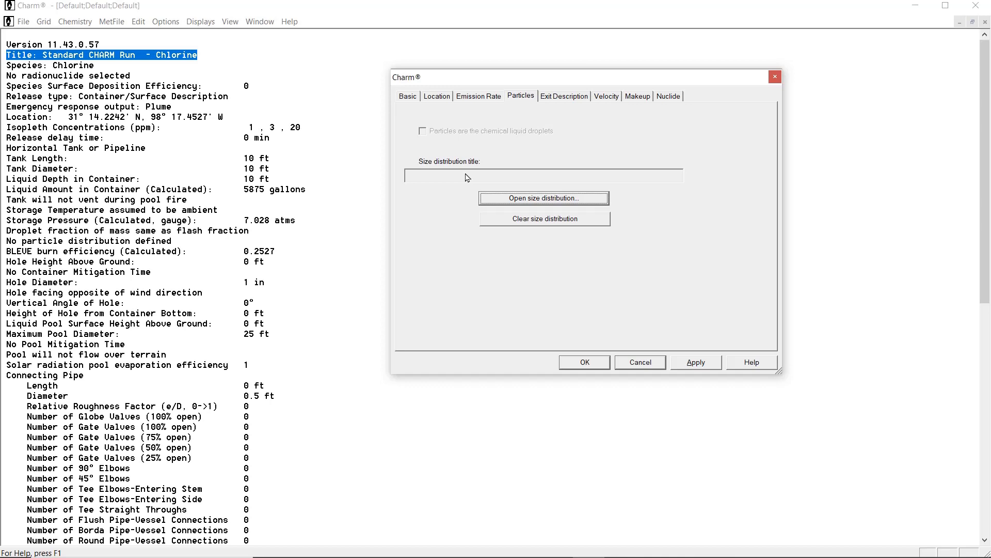
left_click(561, 97)
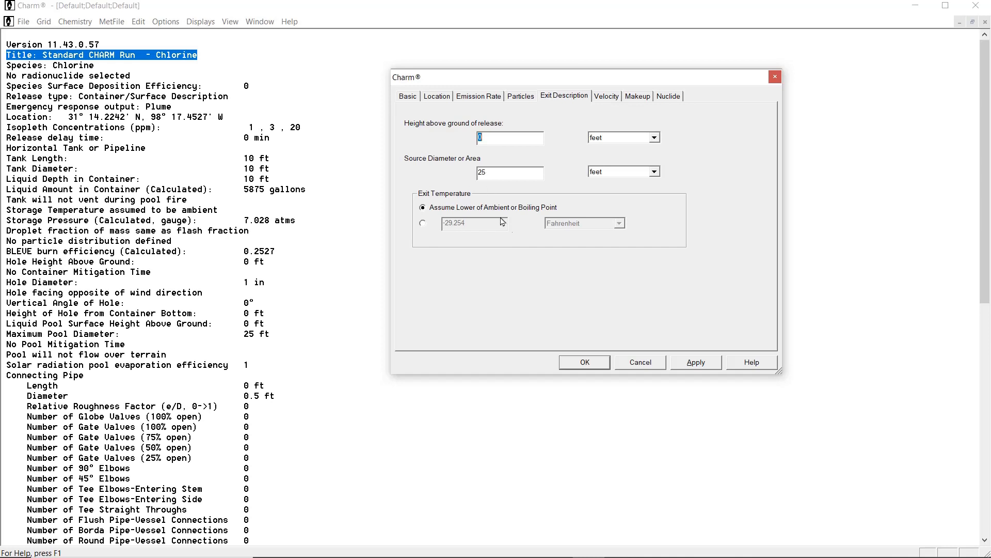
left_click(421, 208)
left_click(607, 99)
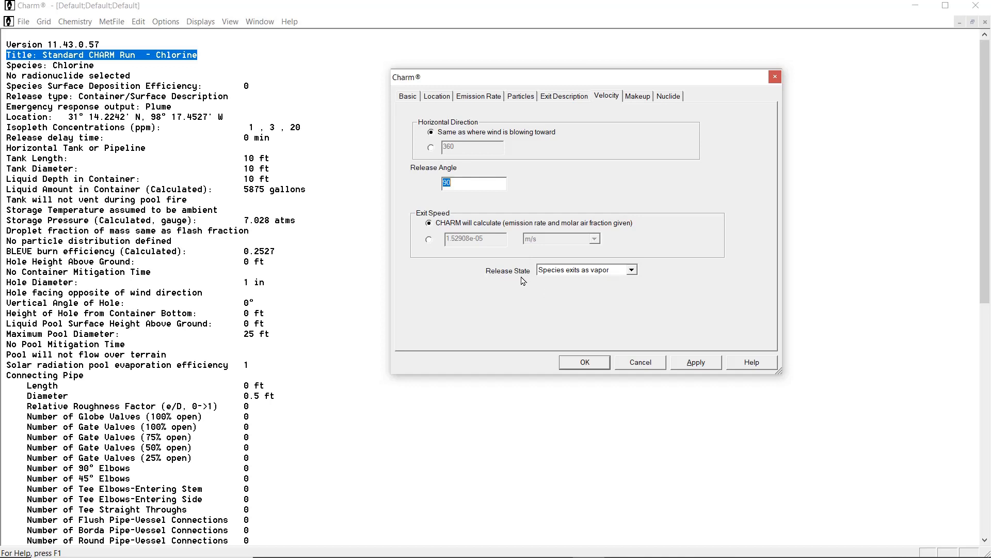
left_click(635, 272)
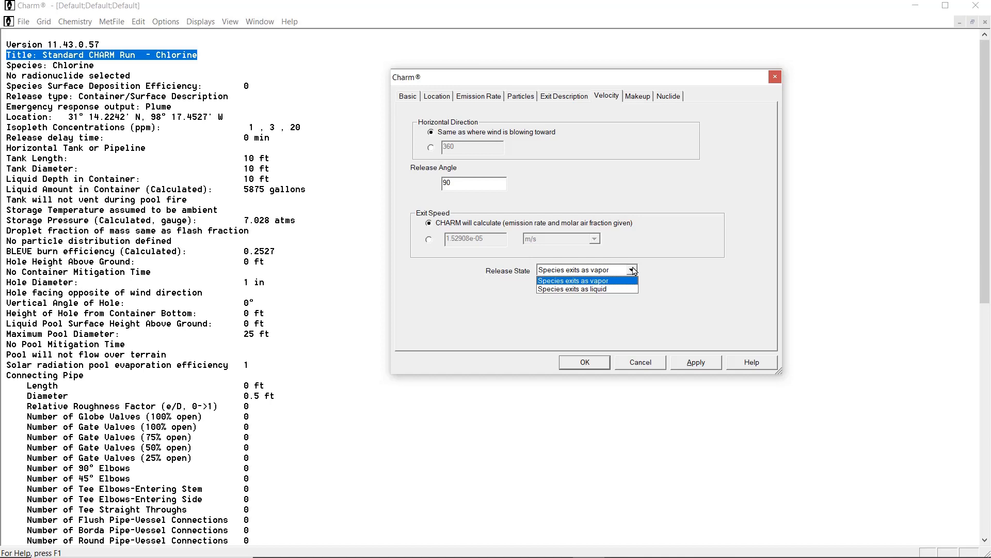
left_click(636, 98)
left_click(636, 97)
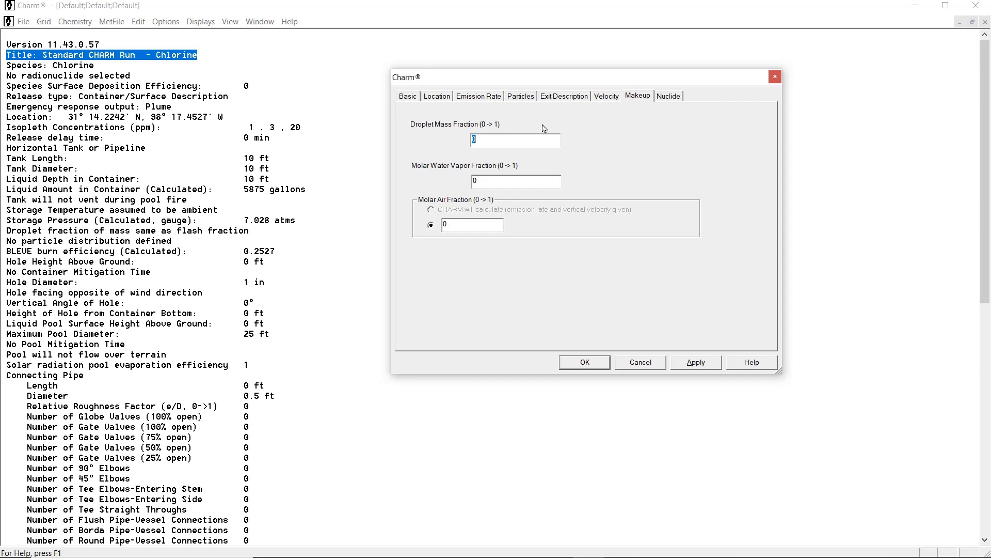
Select the radionuclide La-132 for the release and apply the change
left_click(672, 97)
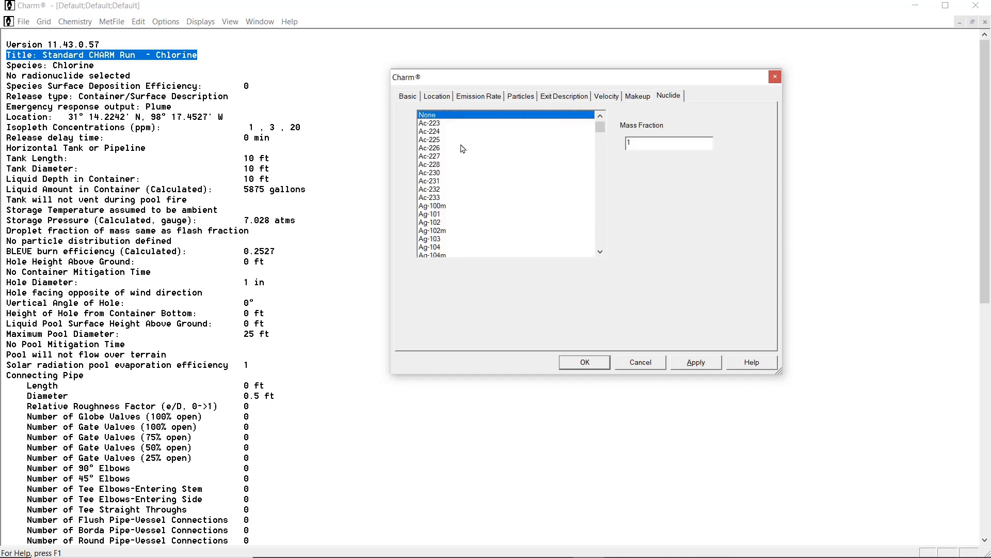
scroll(467, 155, "down", 9)
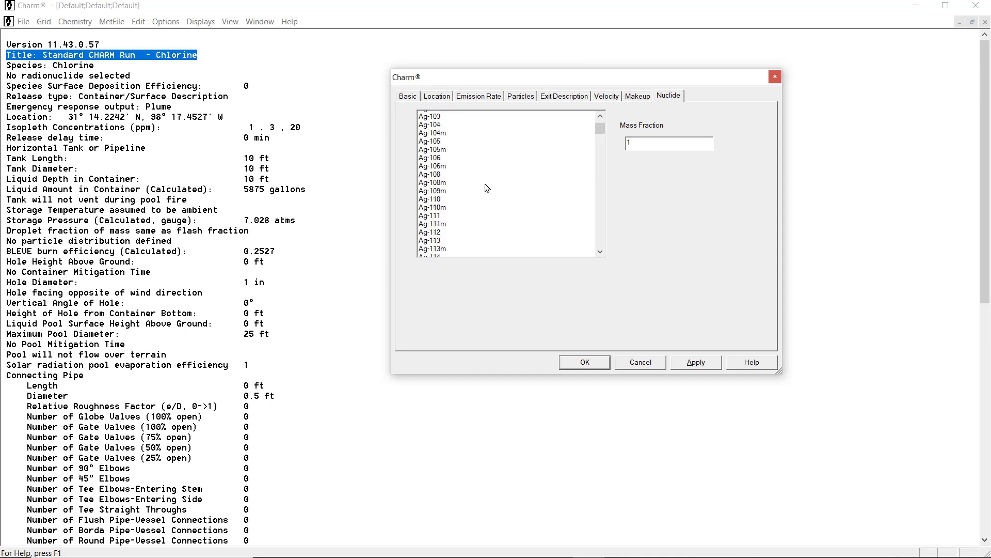
scroll(491, 196, "down", 15)
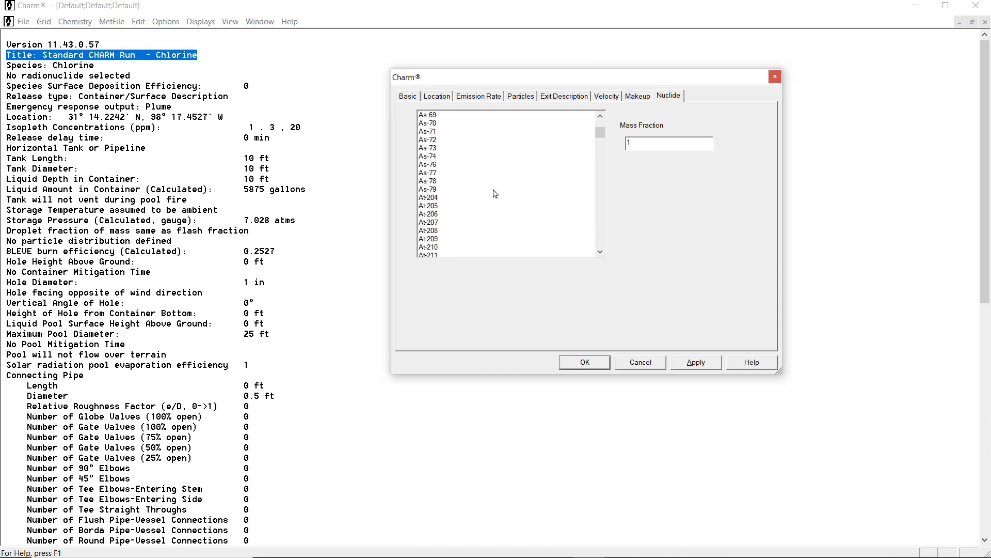
scroll(503, 208, "down", 2)
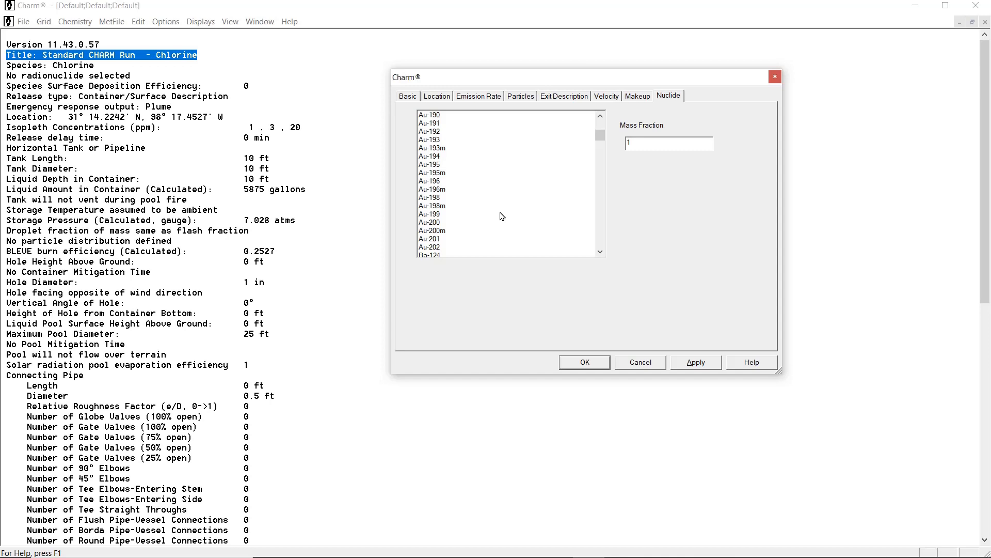
scroll(502, 216, "up", 1)
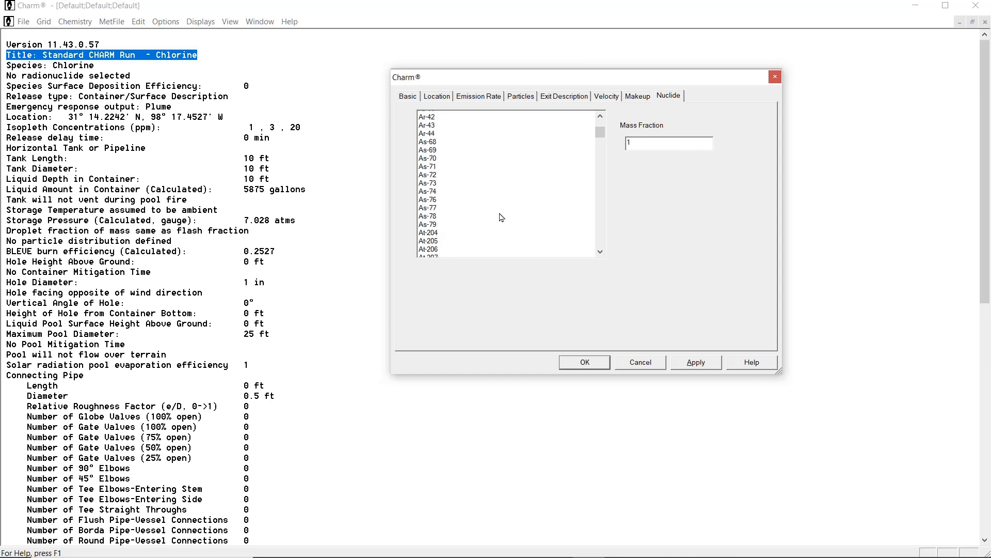
left_click_drag(600, 135, 591, 180)
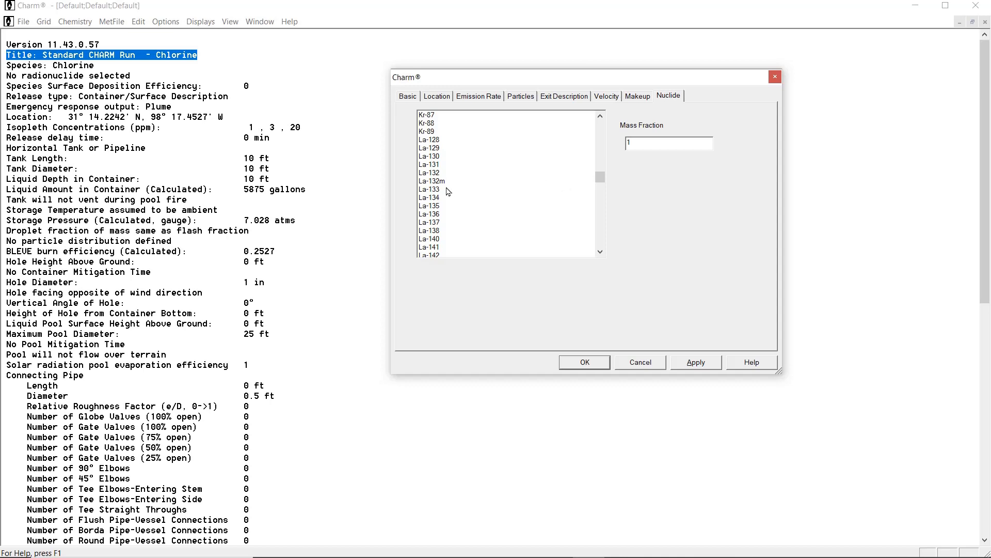
left_click(436, 175)
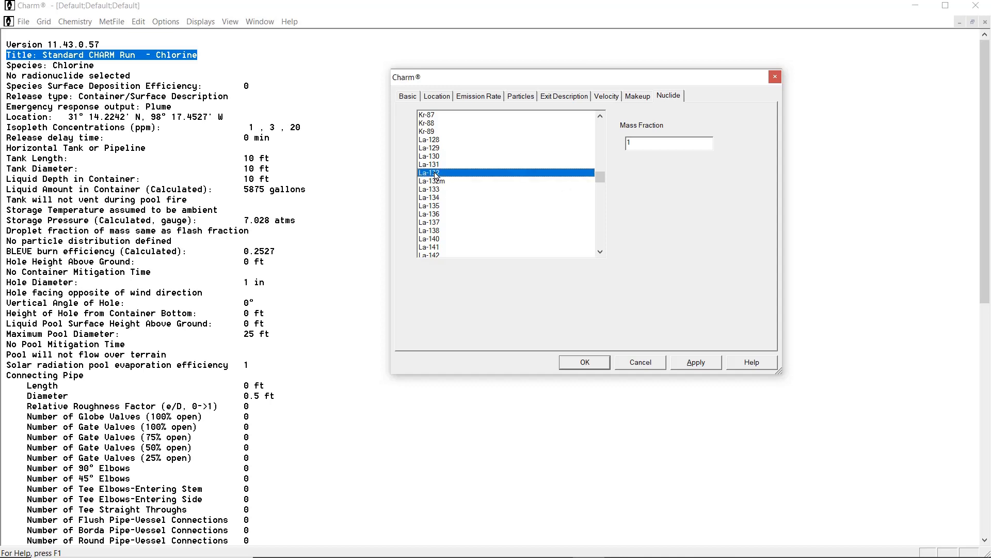
left_click(712, 365)
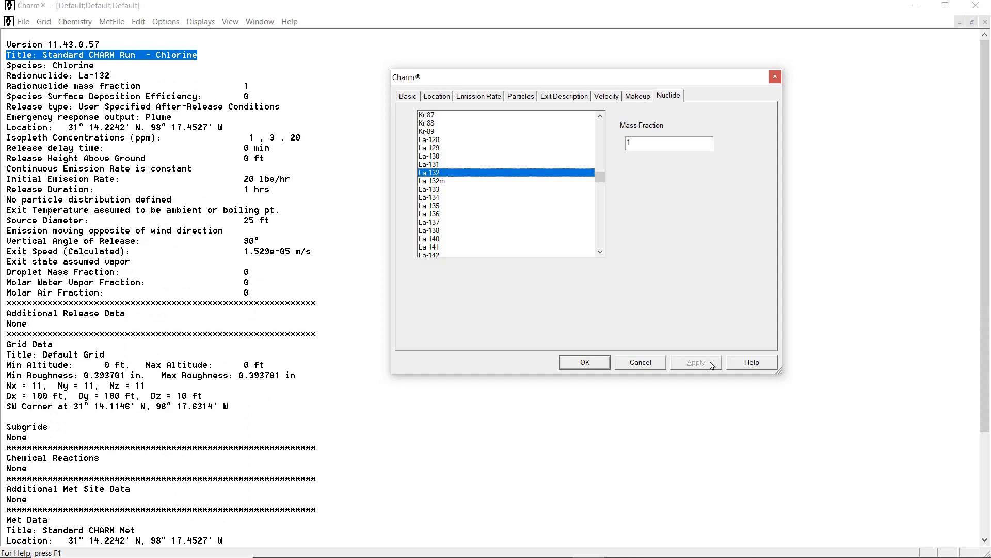
Display the nuclide decay chains for La-132 and close the report
left_click(200, 22)
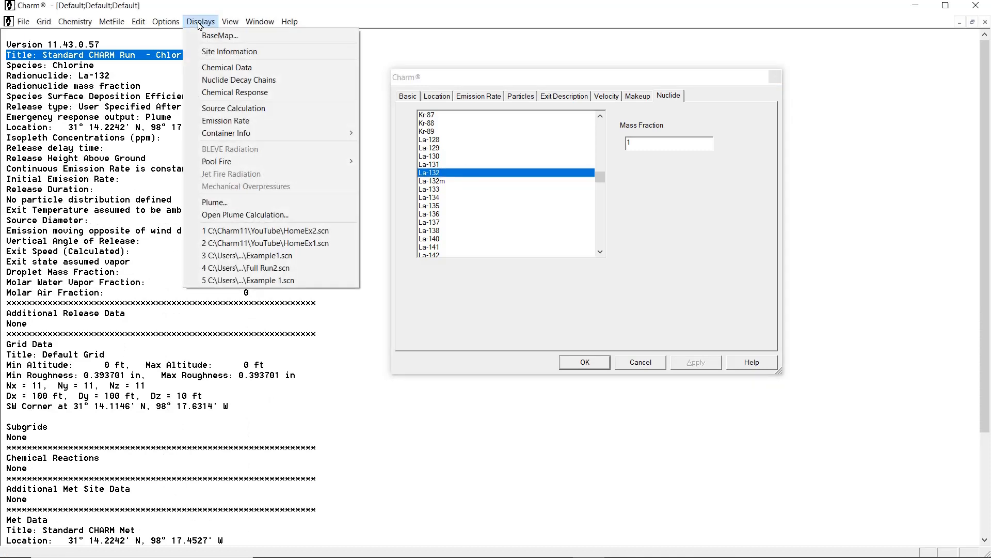
left_click(213, 81)
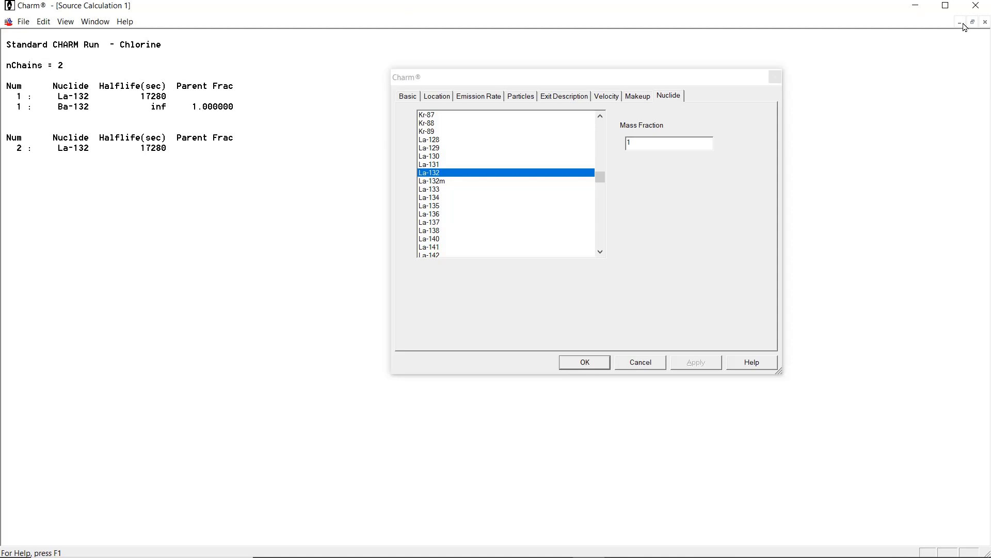
left_click(986, 22)
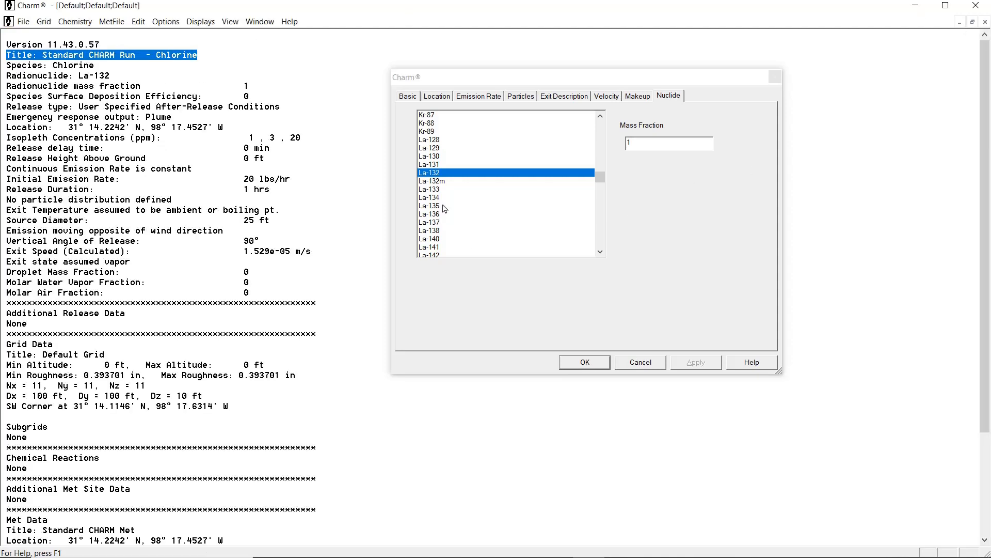
Change the release's radionuclide to Mn-57 and apply it
scroll(457, 217, "down", 15)
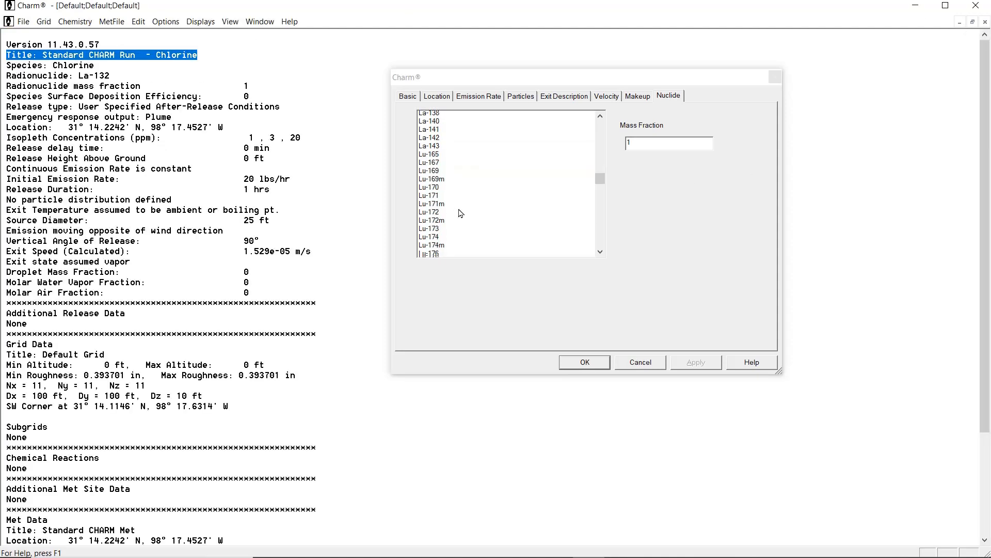
scroll(457, 217, "down", 6)
left_click(435, 198)
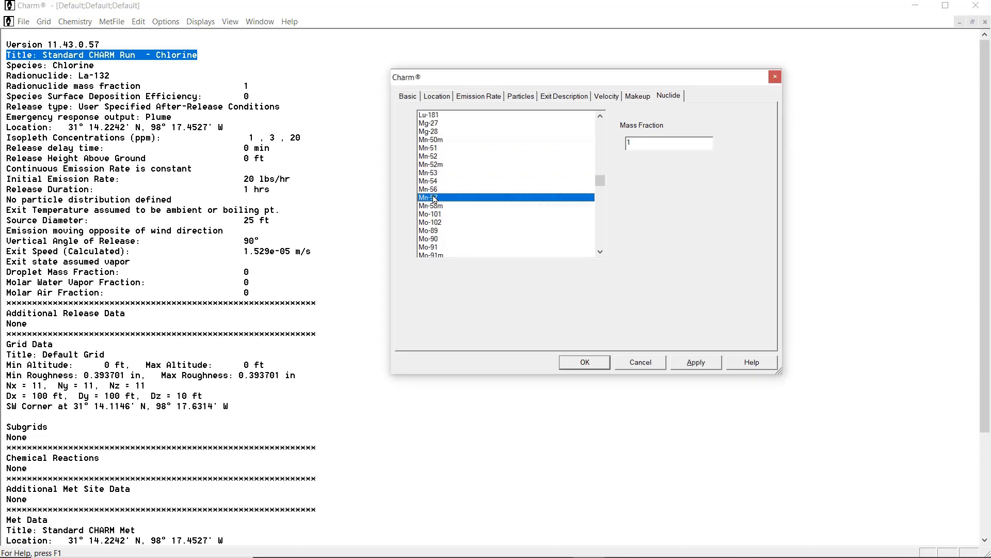
left_click(686, 363)
Display the nuclide decay chains for Mn-57 and close the report
left_click(200, 22)
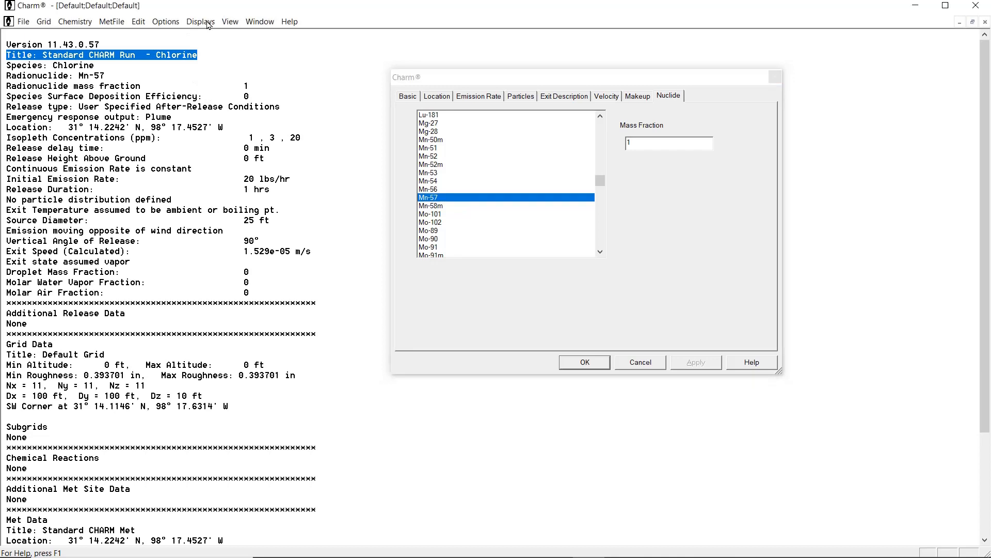
left_click(214, 81)
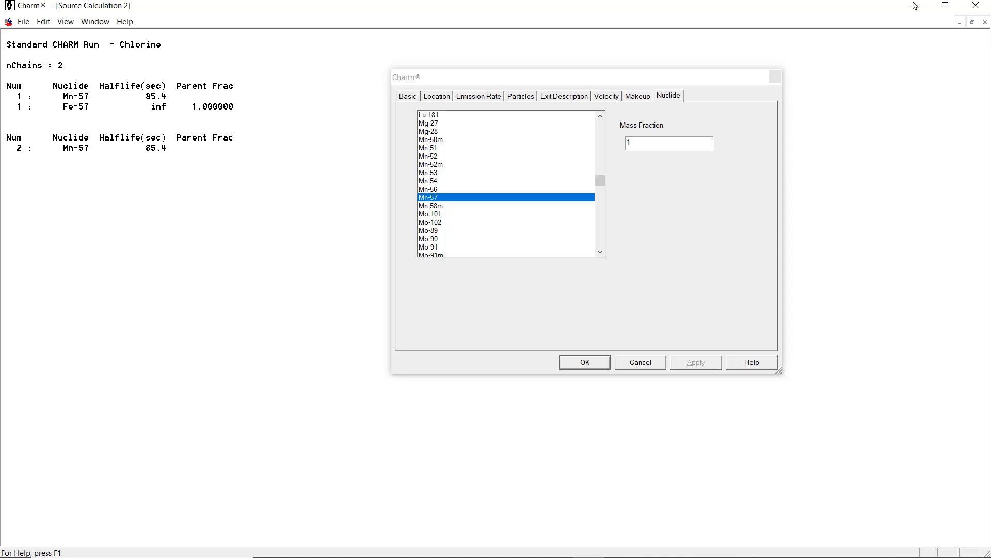
left_click(986, 22)
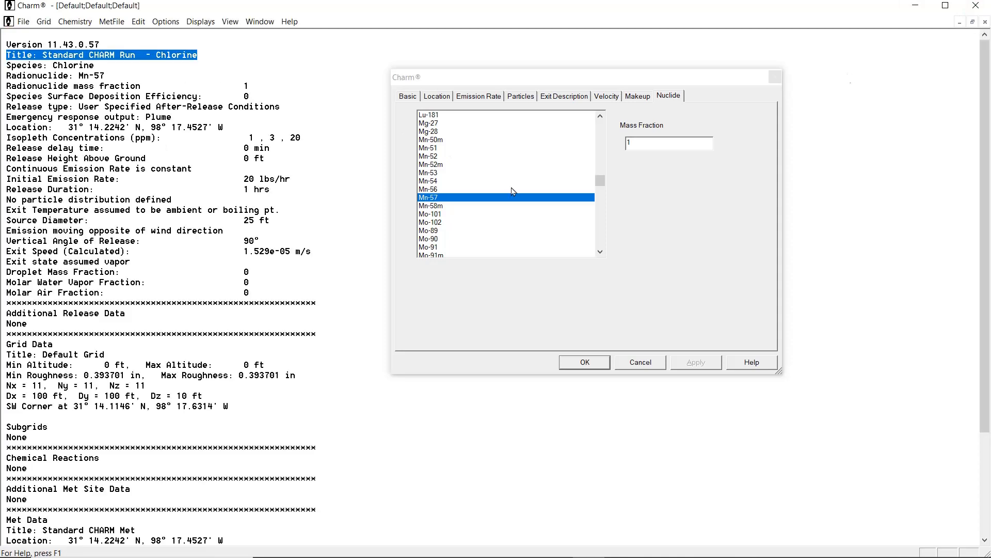